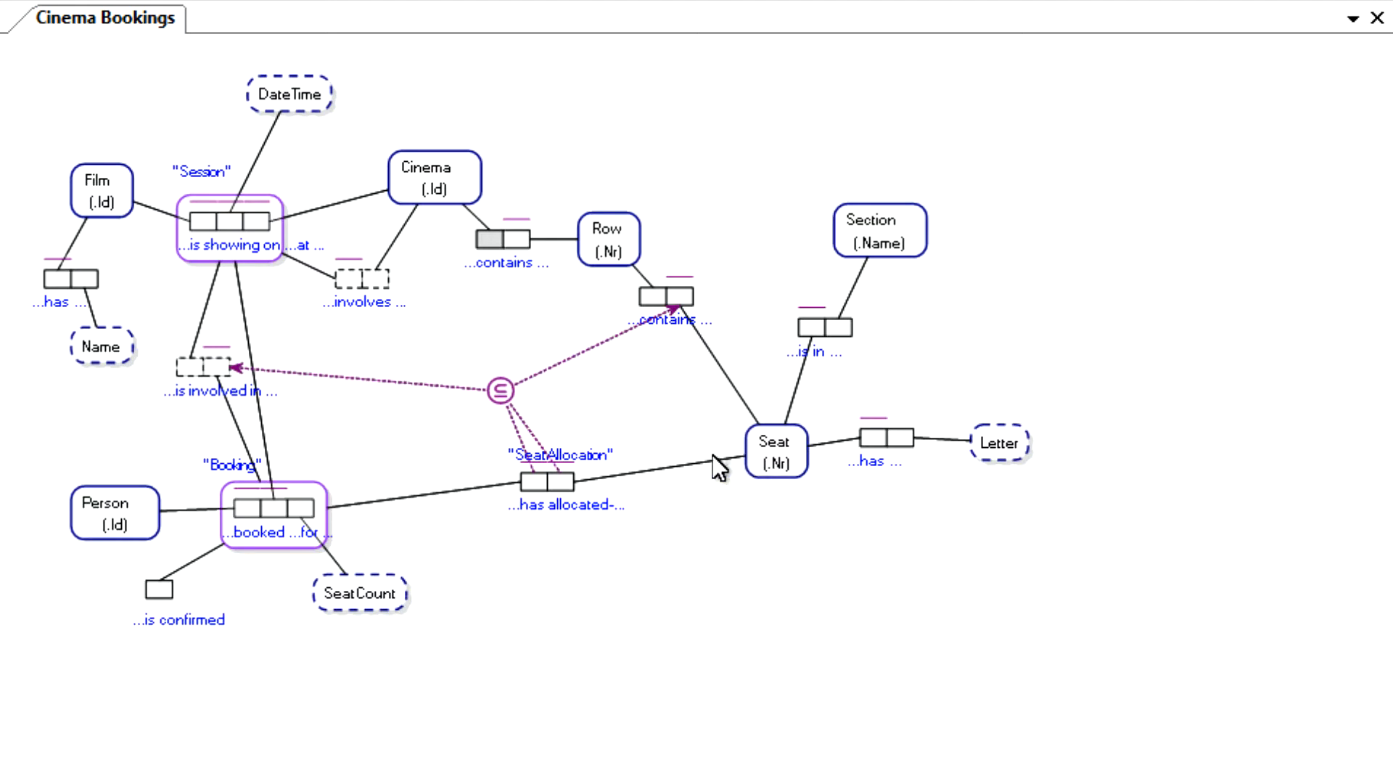
Remove the existing subset constraint above SeatAllocation from both the page and the model
left_click(500, 396)
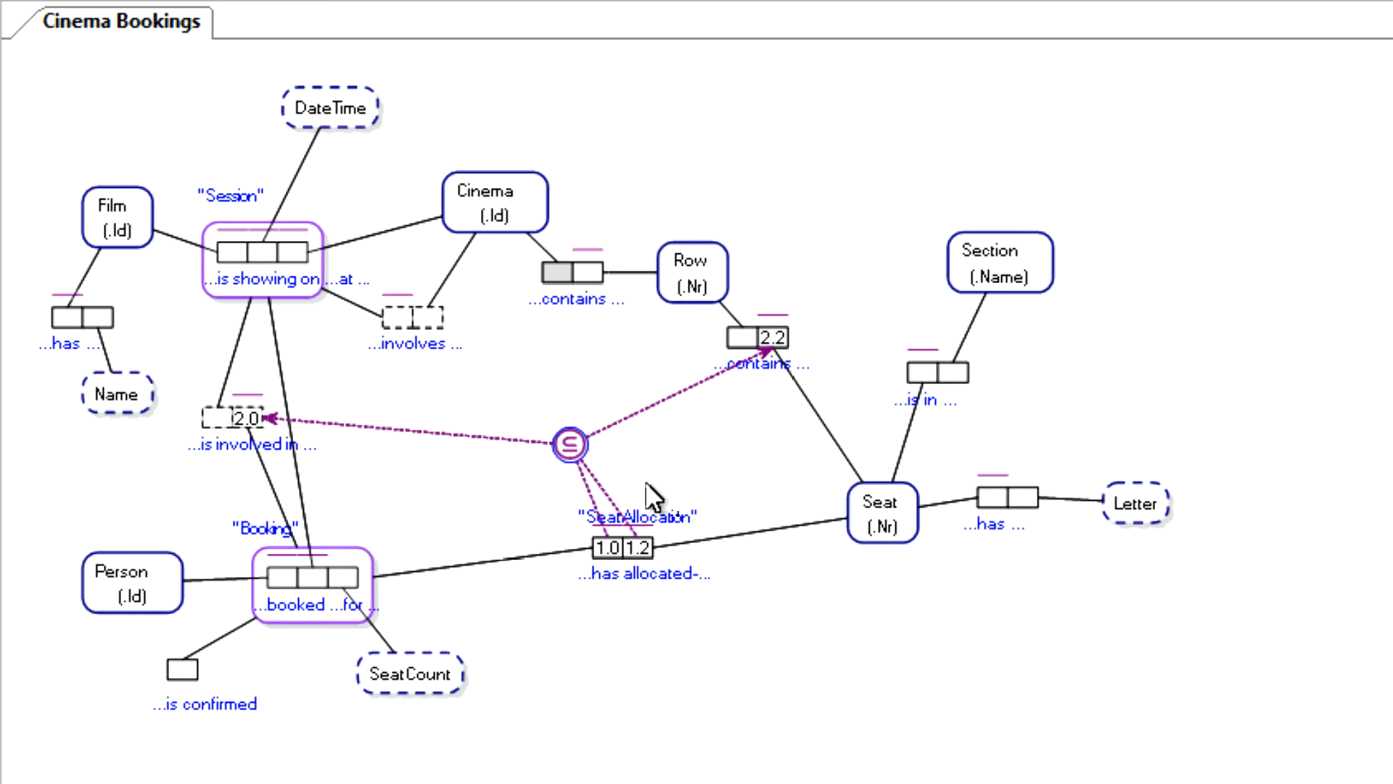
left_click(565, 447)
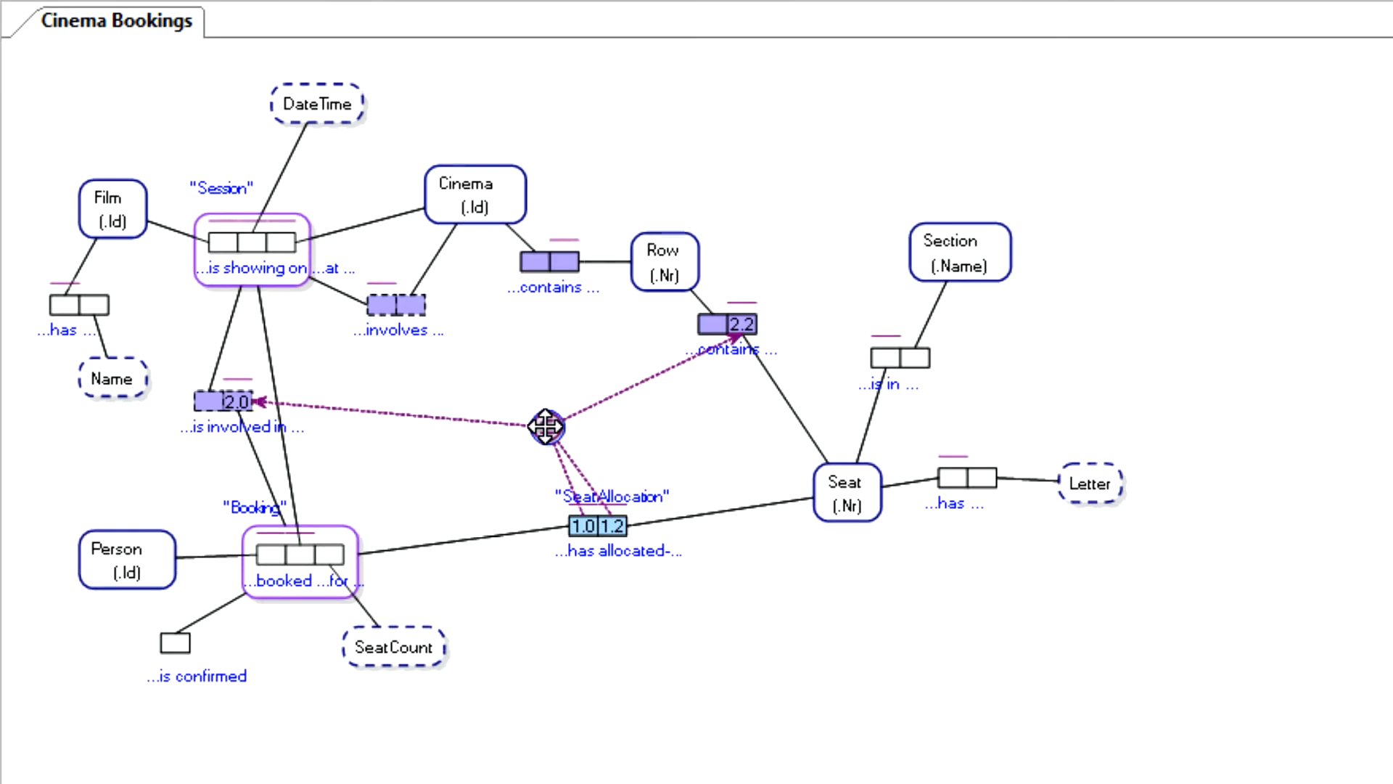
right_click(503, 393)
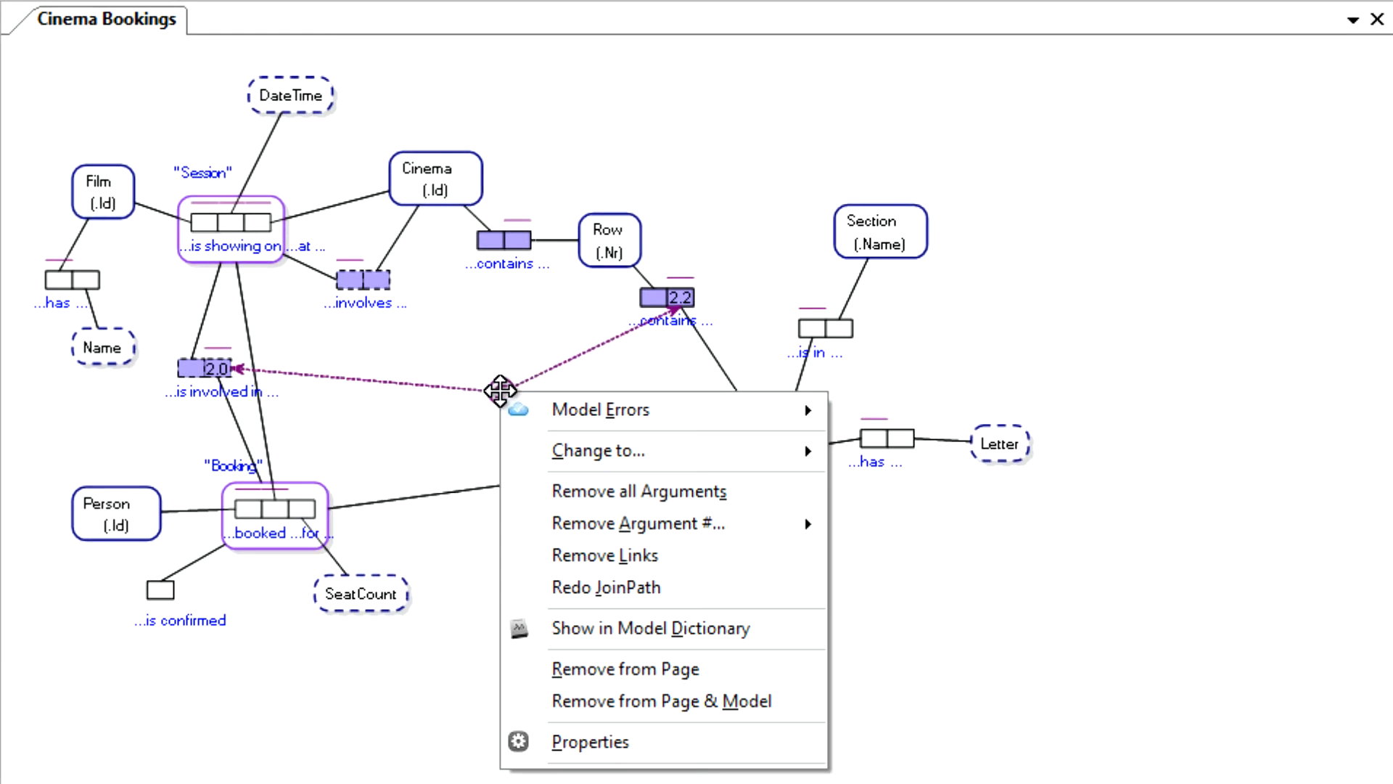
left_click(624, 700)
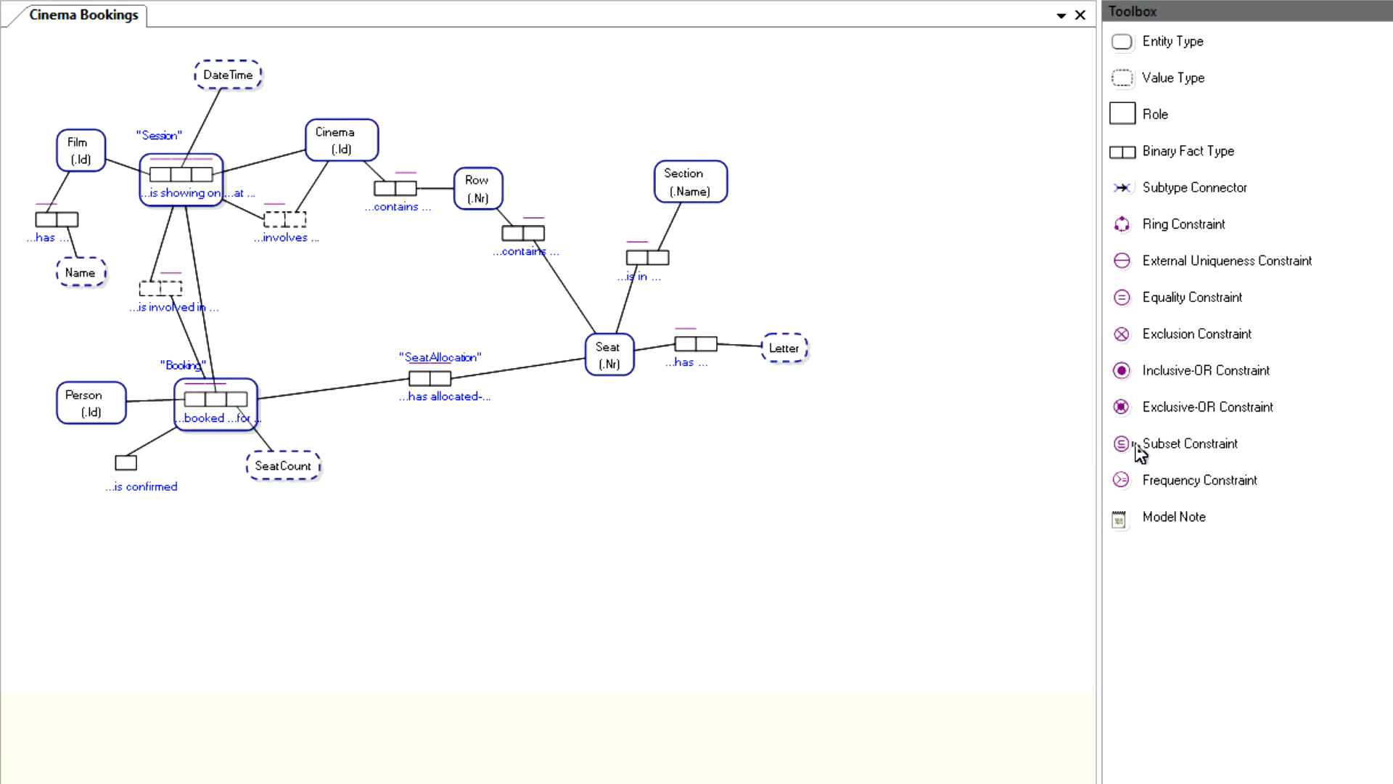
Add a new Subset Constraint in the empty area above the SeatAllocation fact type
left_click_drag(1138, 450, 383, 301)
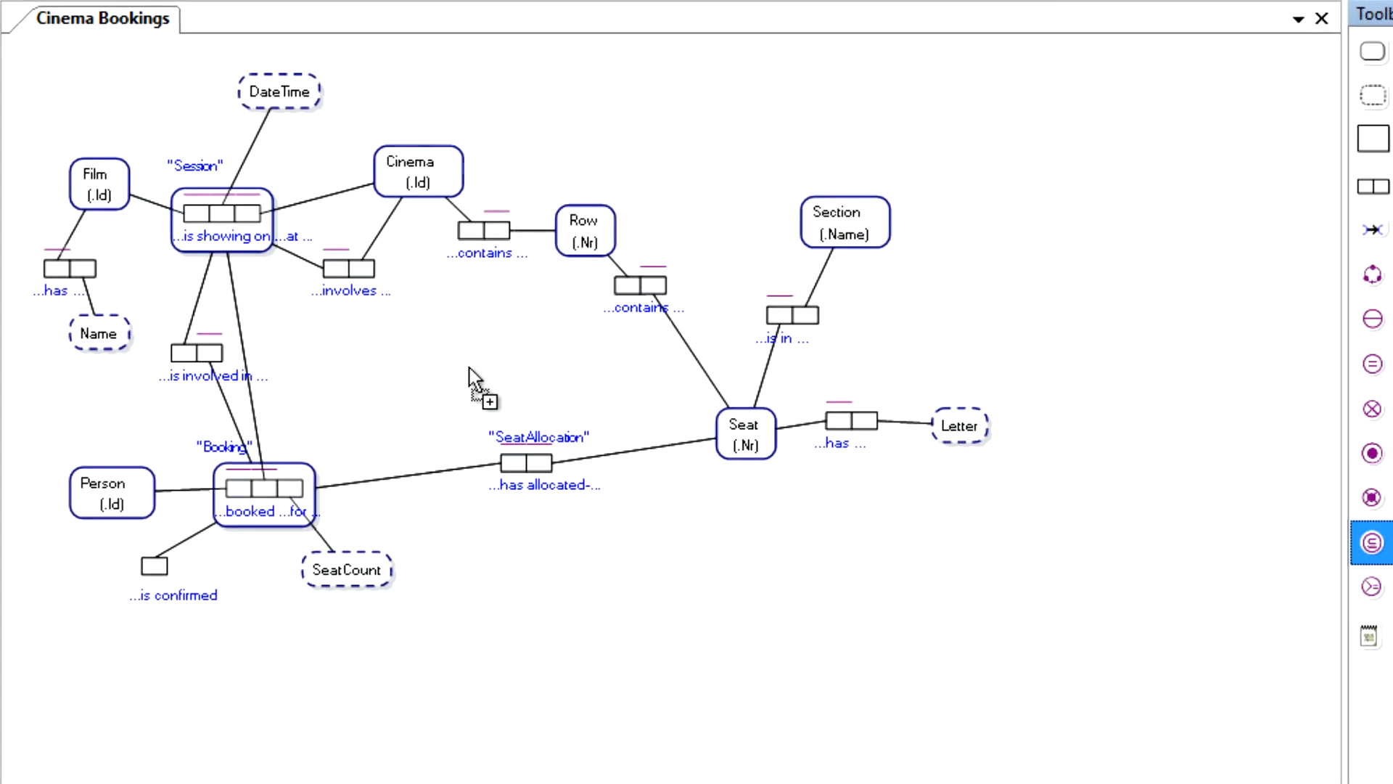
left_click_drag(469, 368, 479, 378)
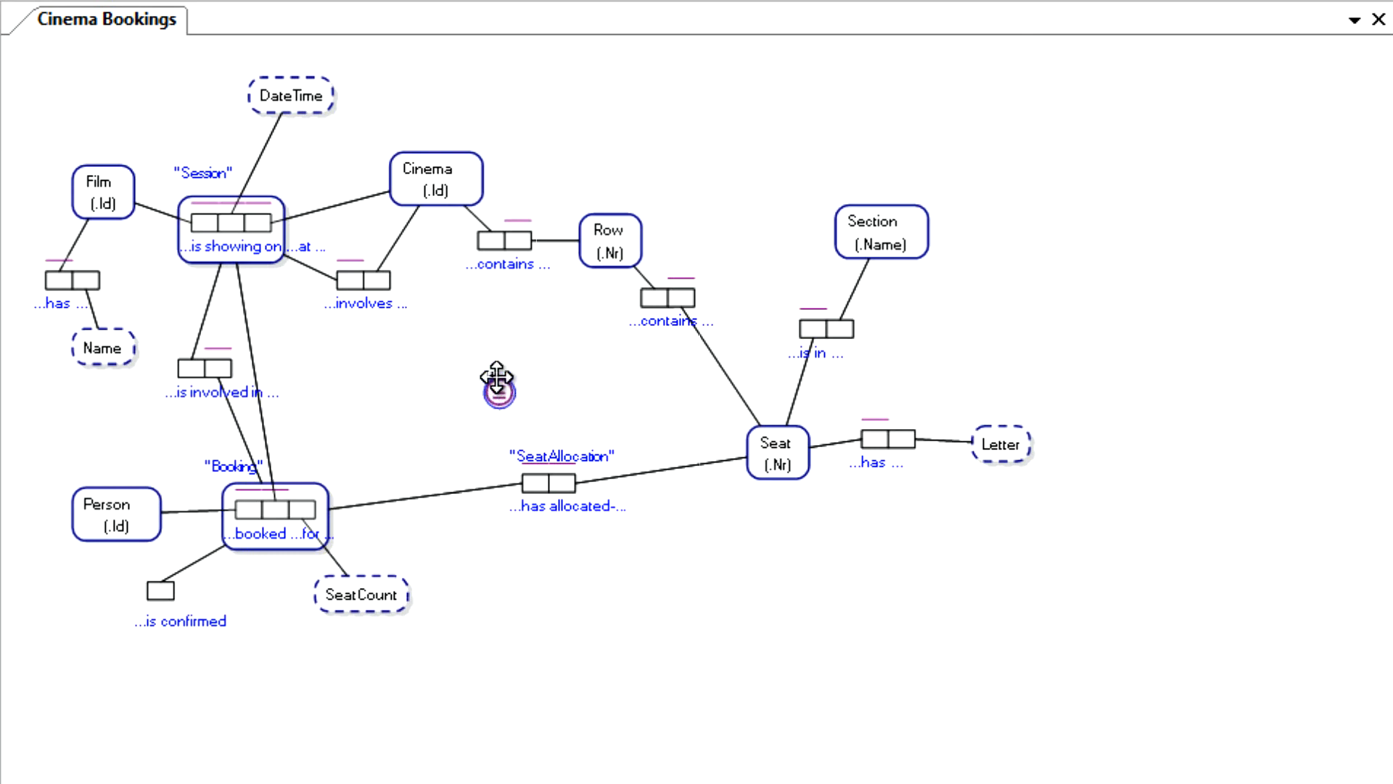
left_click_drag(497, 379, 496, 359)
Create the subset constraint's first argument from both roles of SeatAllocation, the Booking role first and the Seat role second
left_click(497, 371)
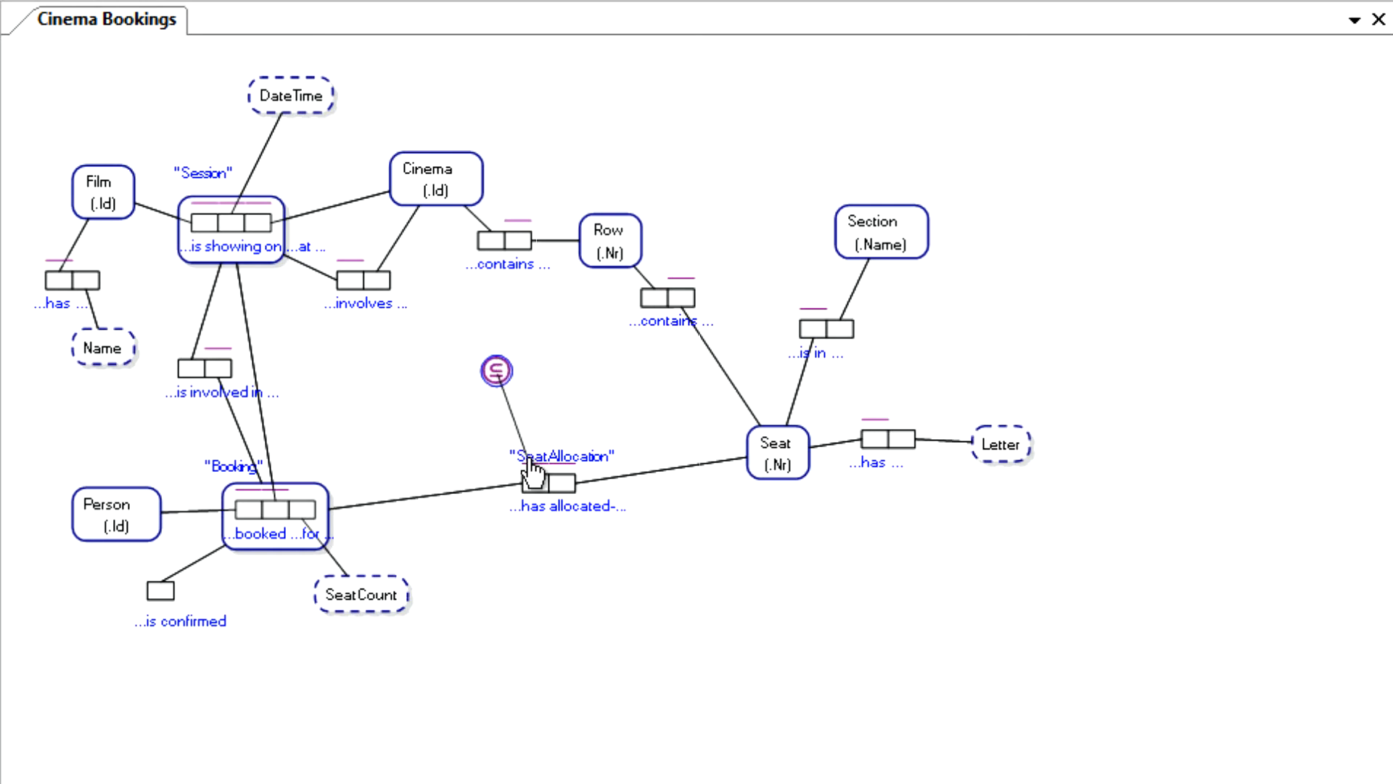
left_click(535, 483)
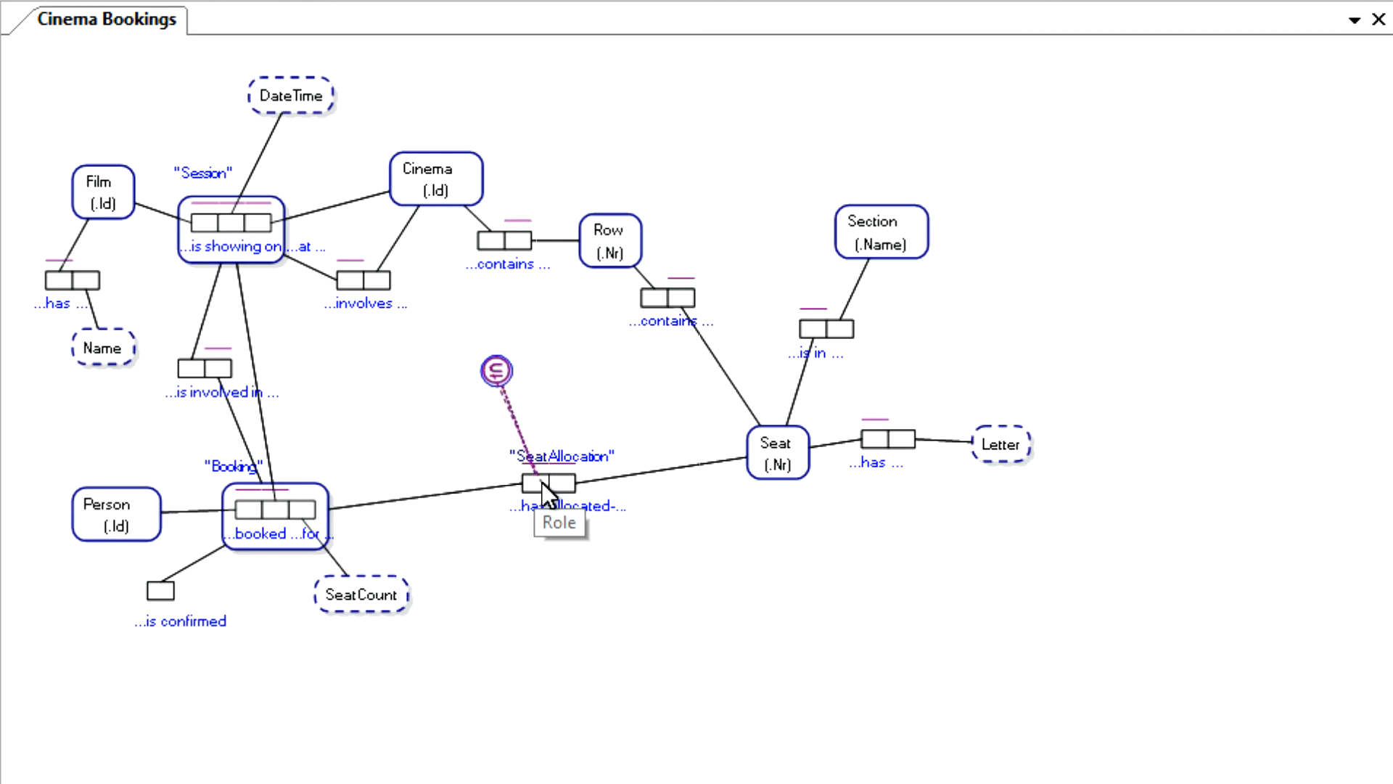
left_click(557, 482)
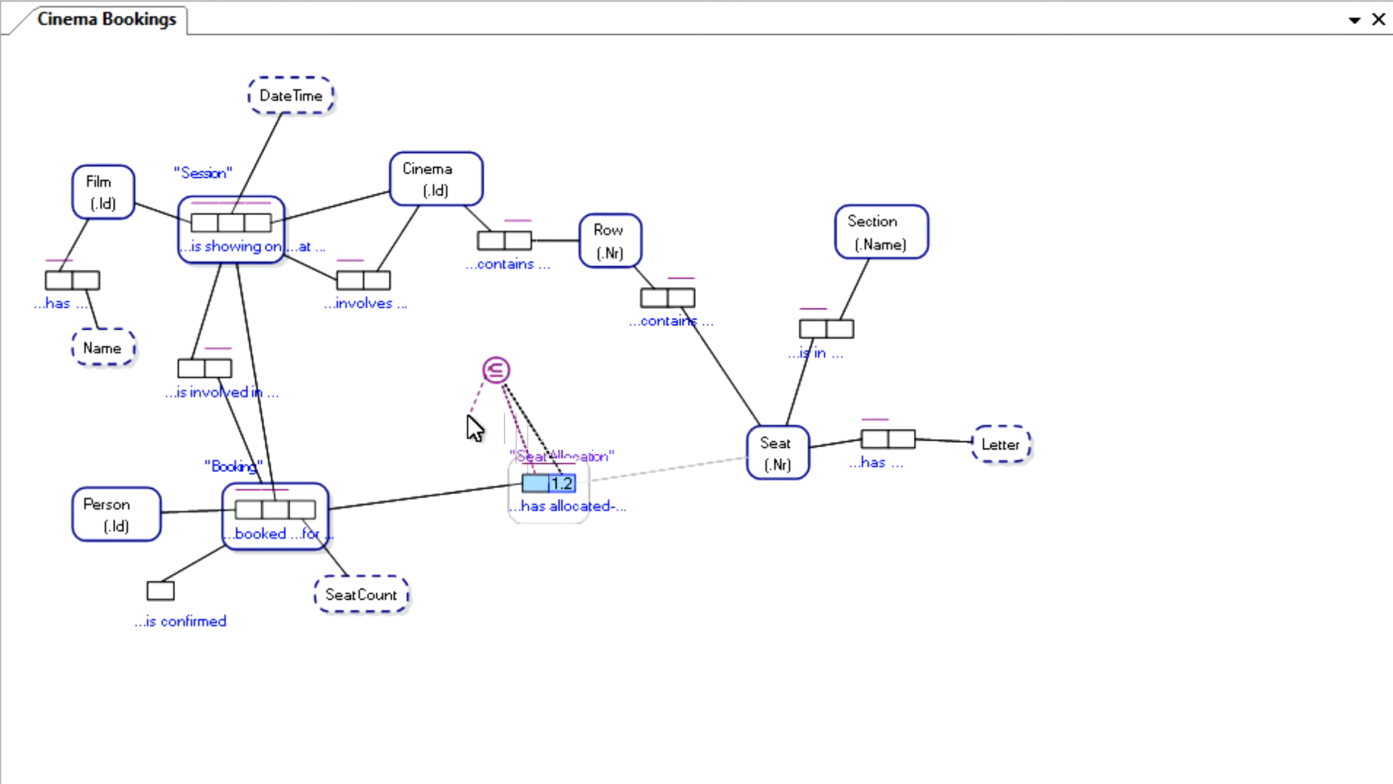
key("Return")
left_click(494, 372)
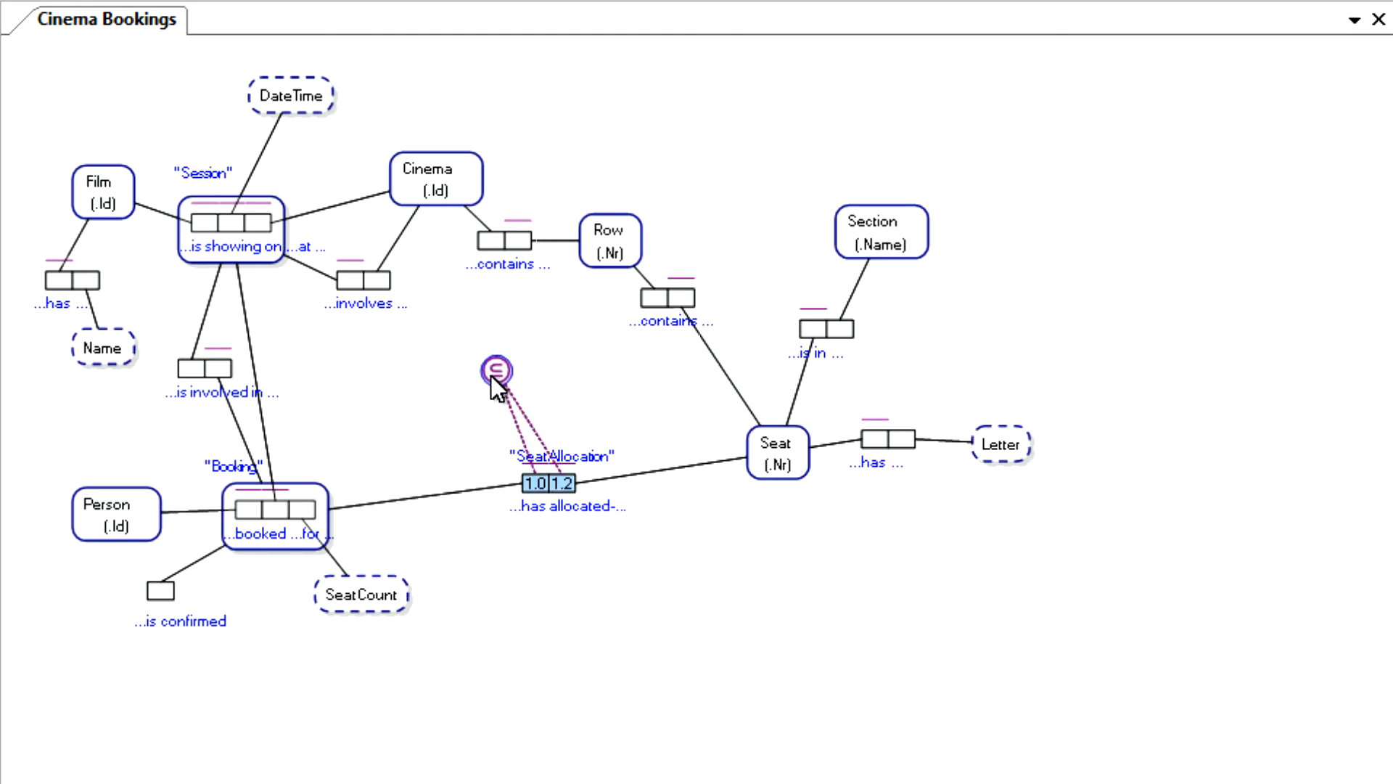
left_click(461, 403)
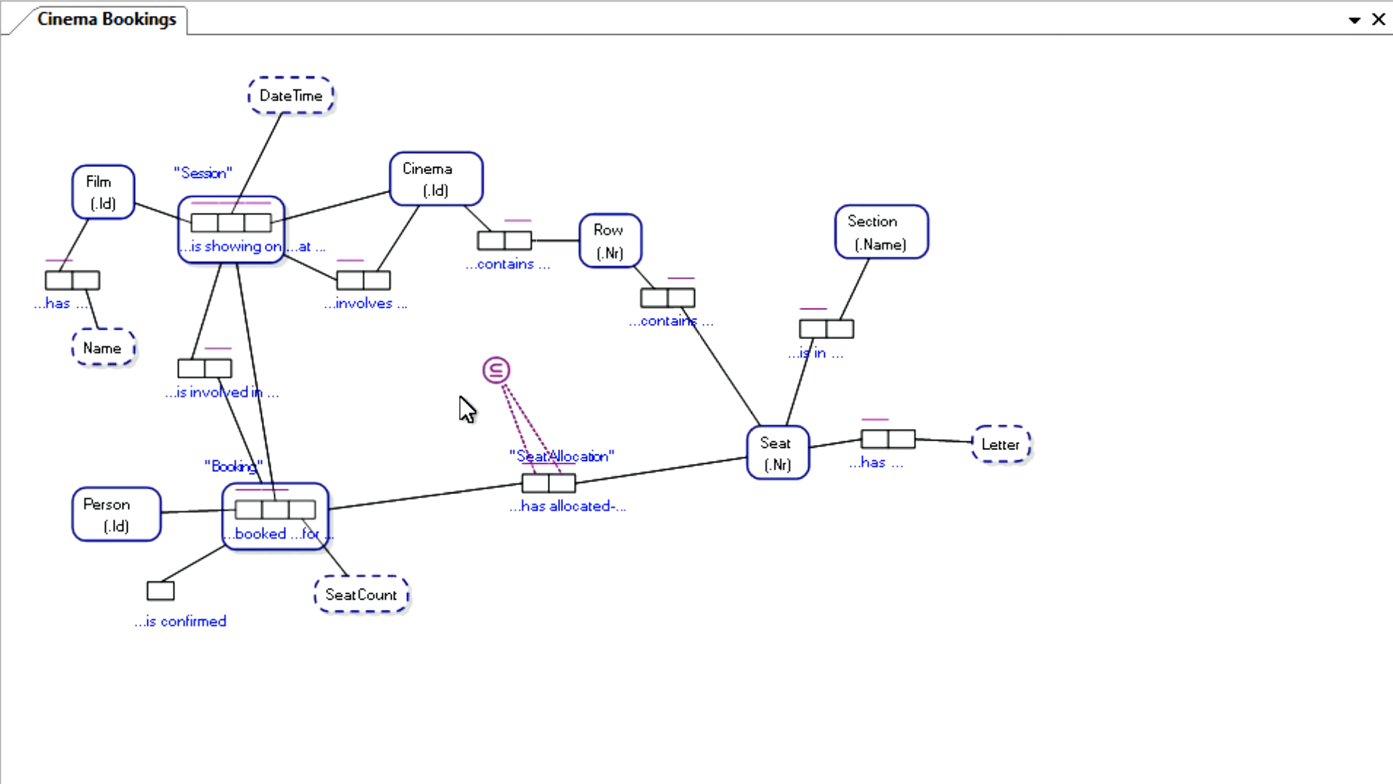
Add a second argument from Booking's role in "is involved in" to Seat's role in Row "contains" Seat, without picking intermediate roles
left_click(494, 370)
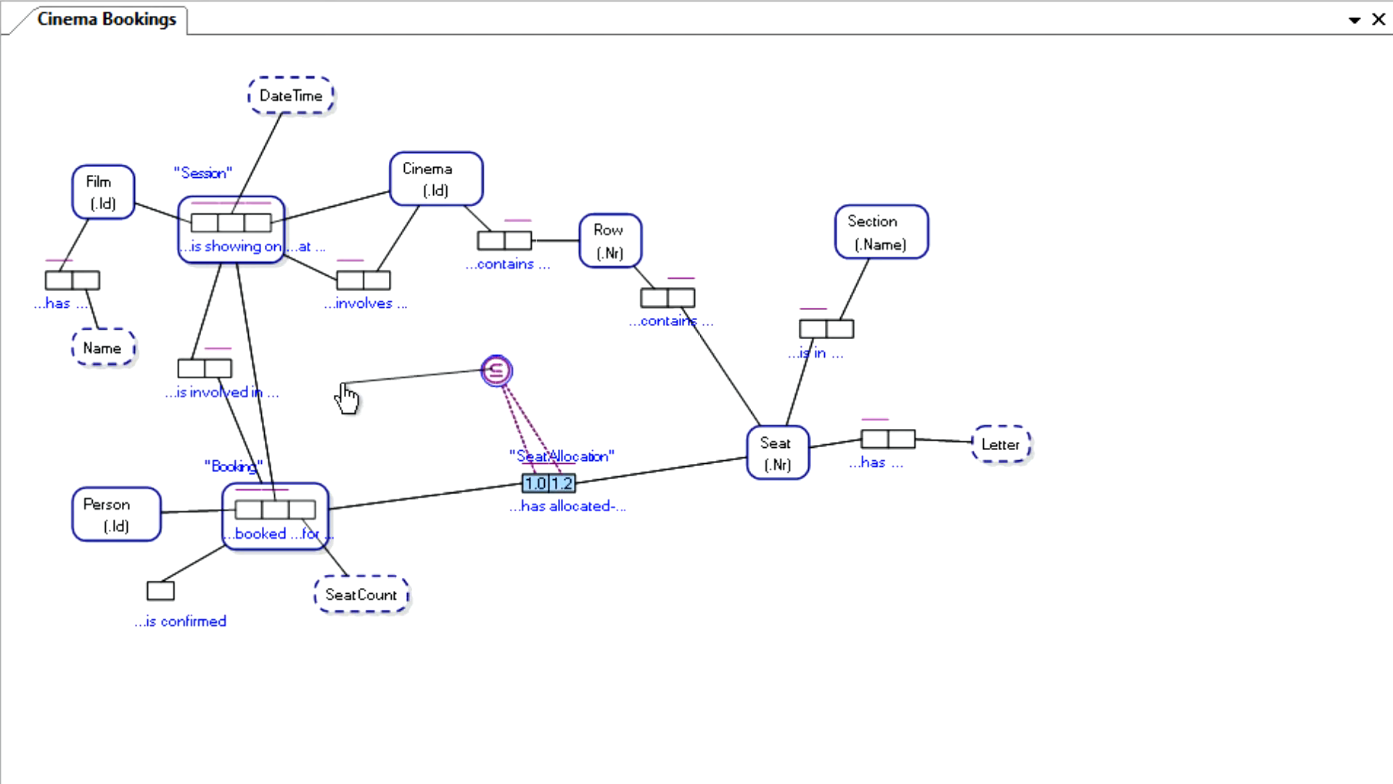
left_click(220, 370)
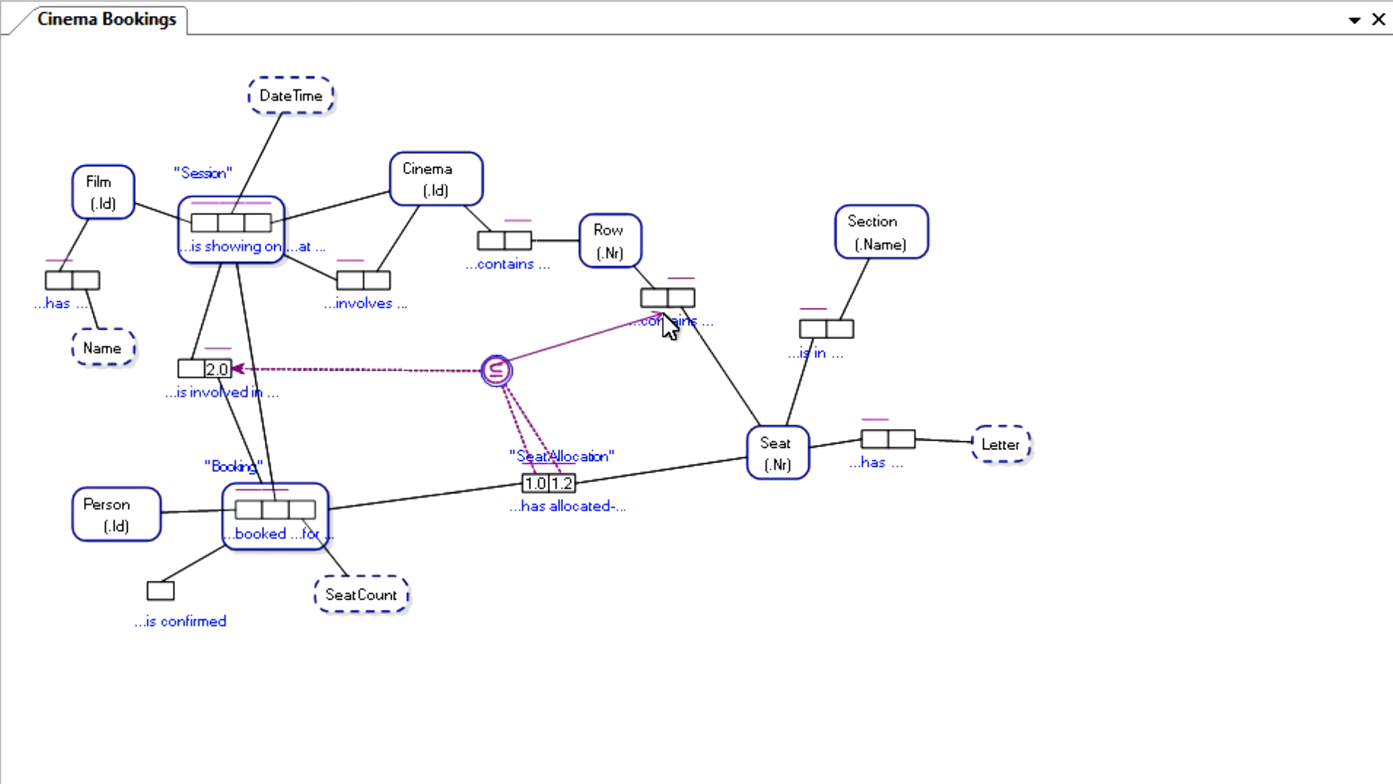
left_click(678, 304)
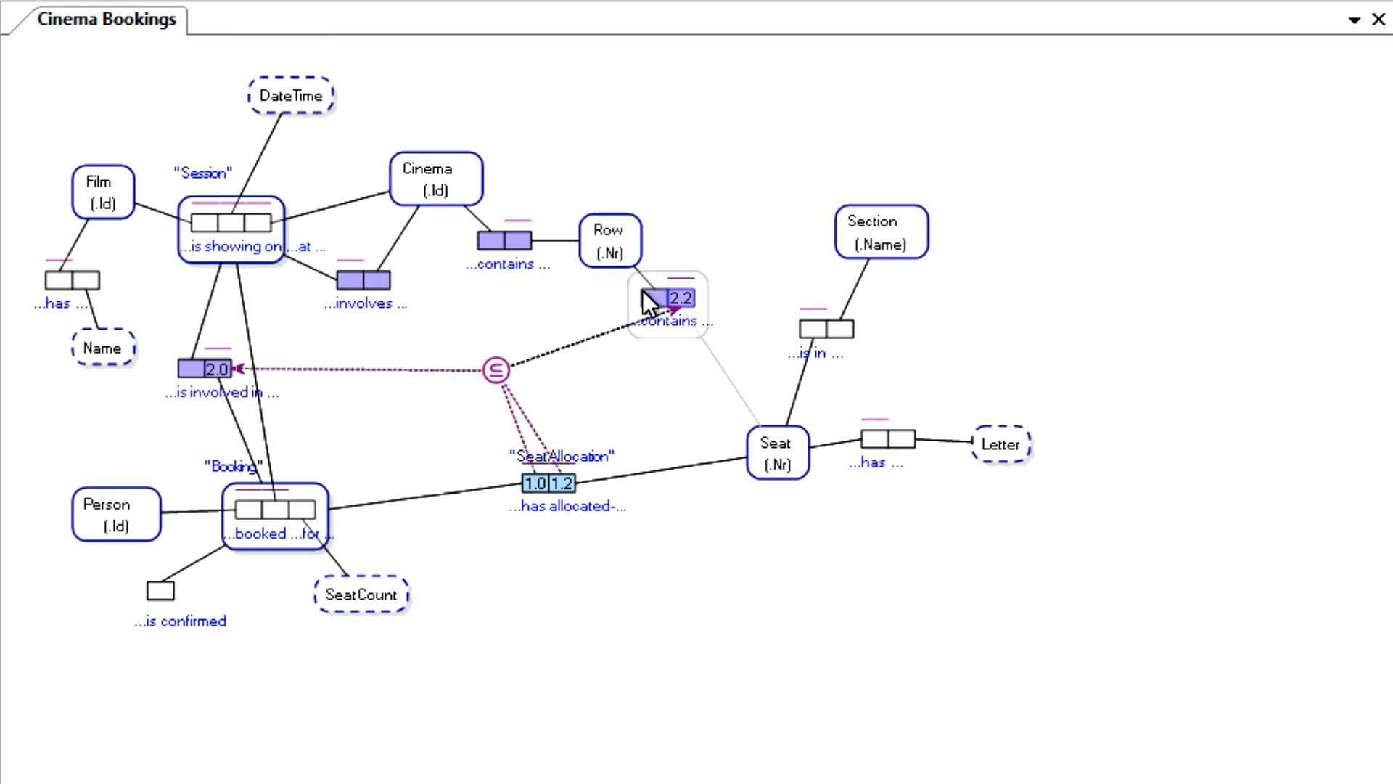
left_click(680, 304)
left_click(499, 372)
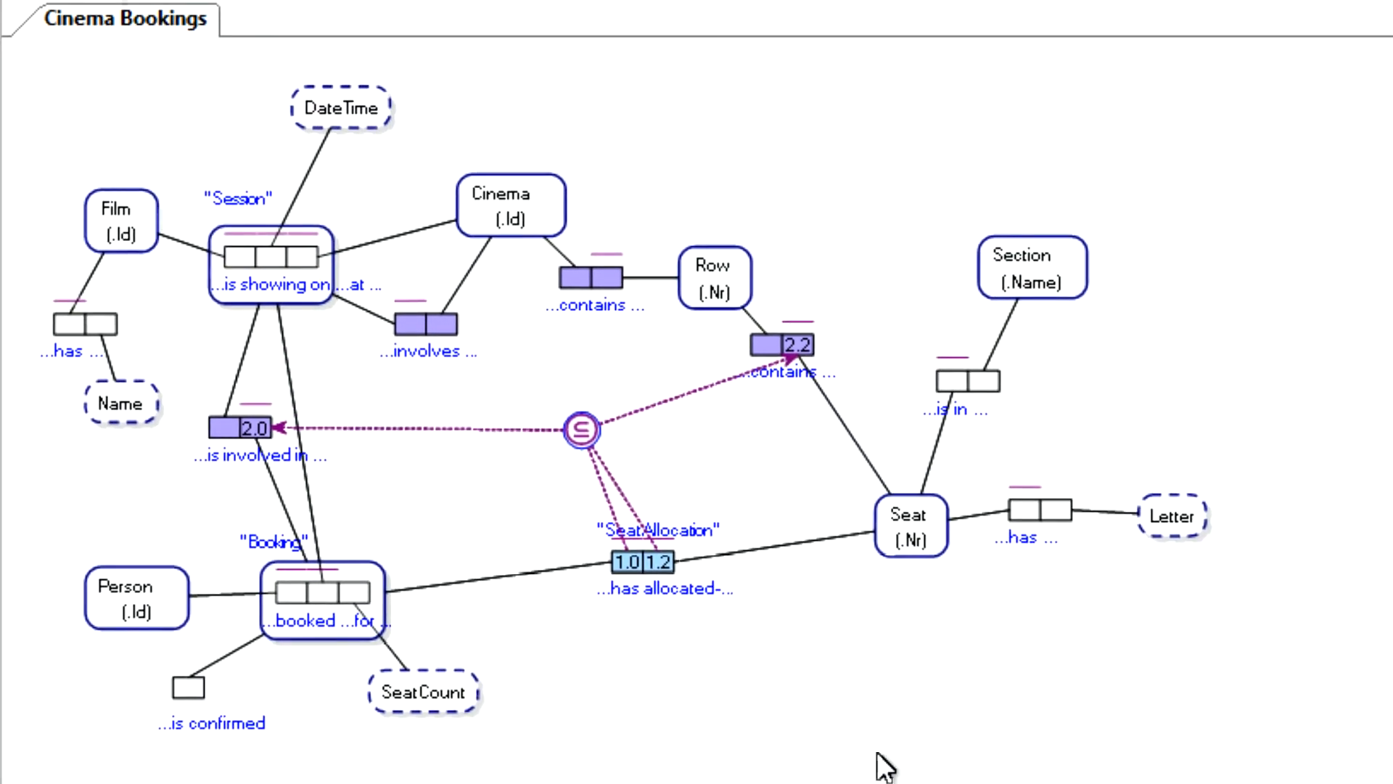
left_click(757, 324)
left_click(666, 451)
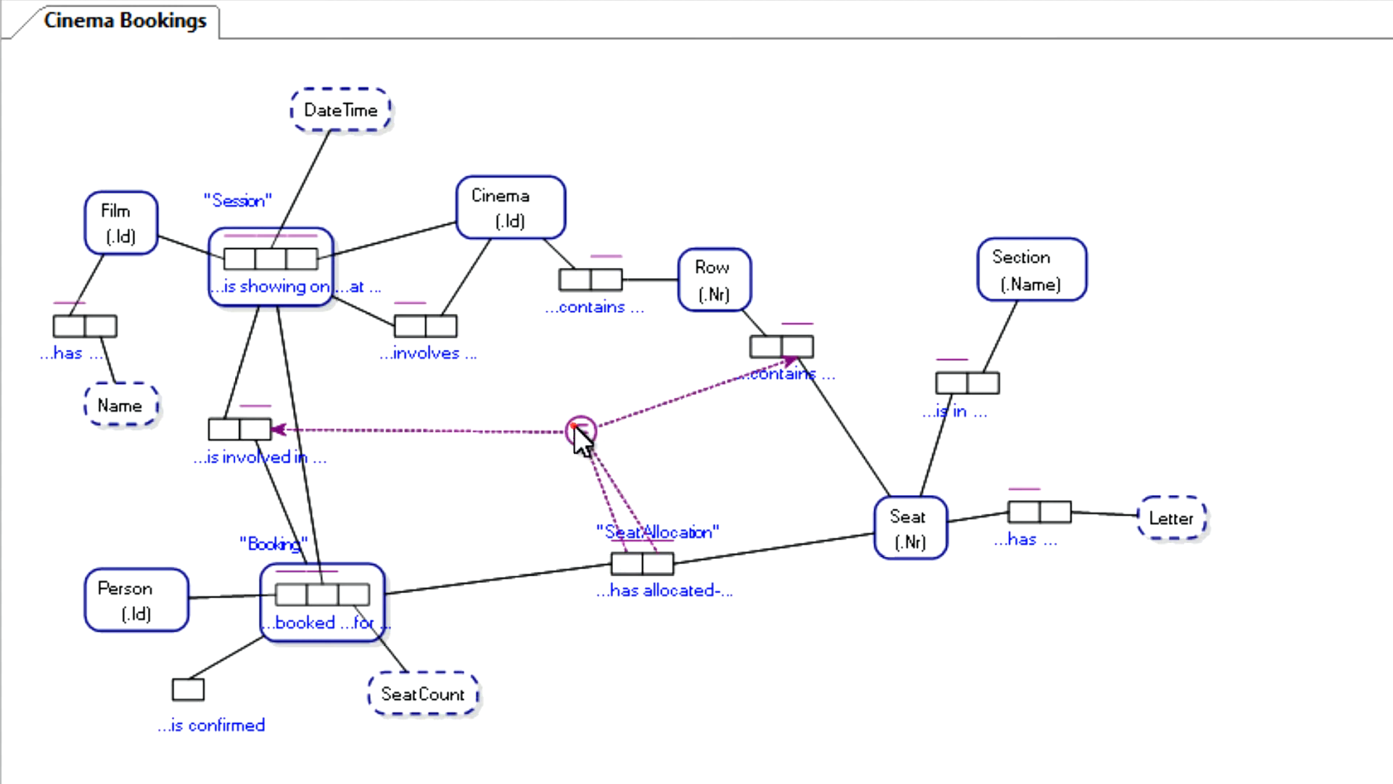
Remove argument 2 from the subset constraint and confirm the removal
left_click(578, 430)
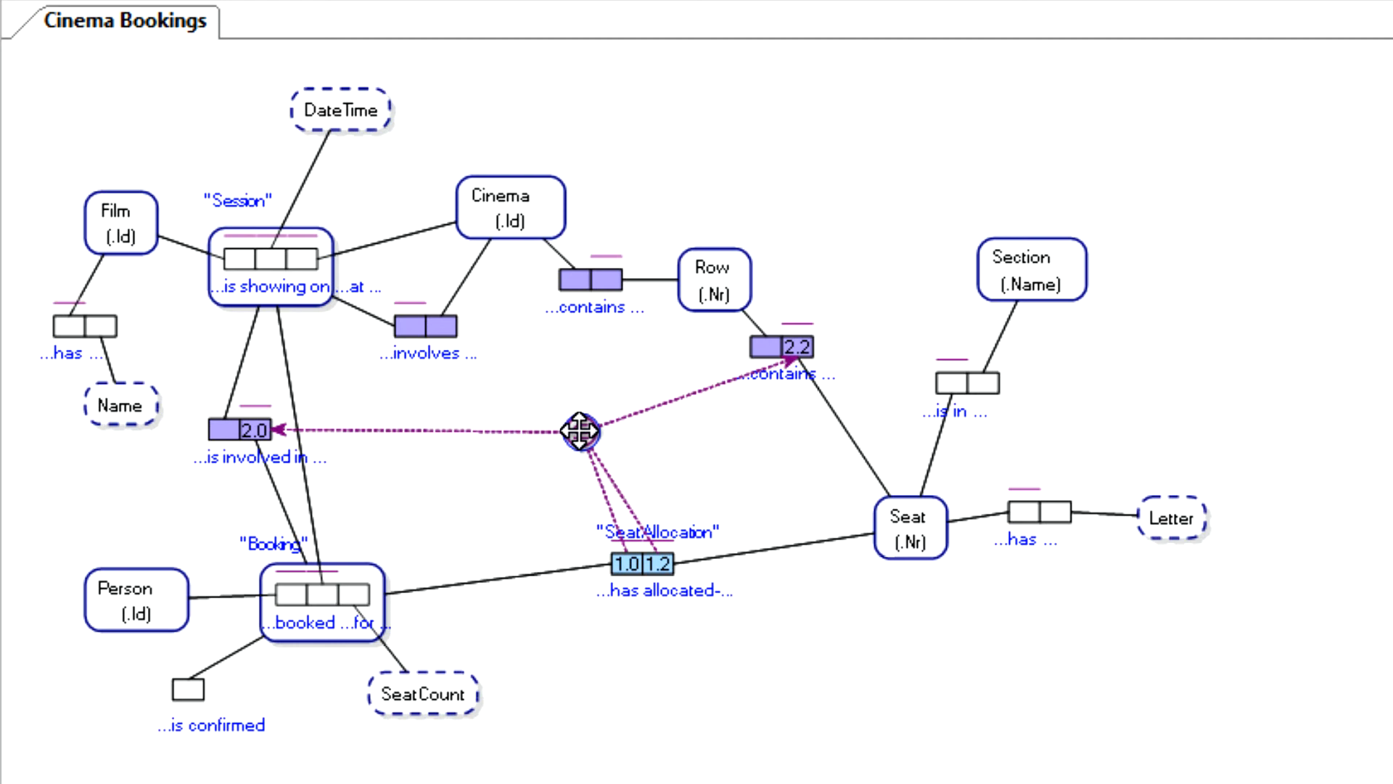
right_click(579, 431)
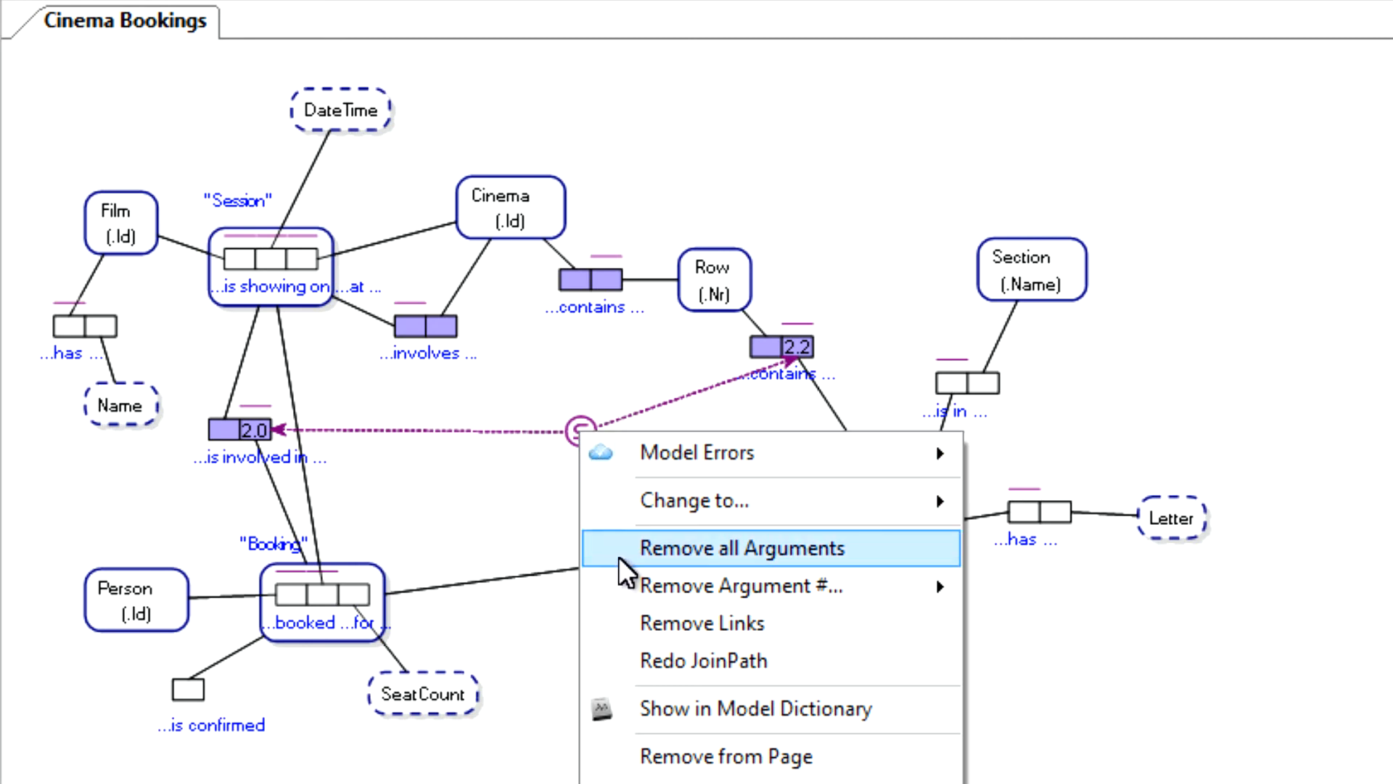
mouse_move(629, 582)
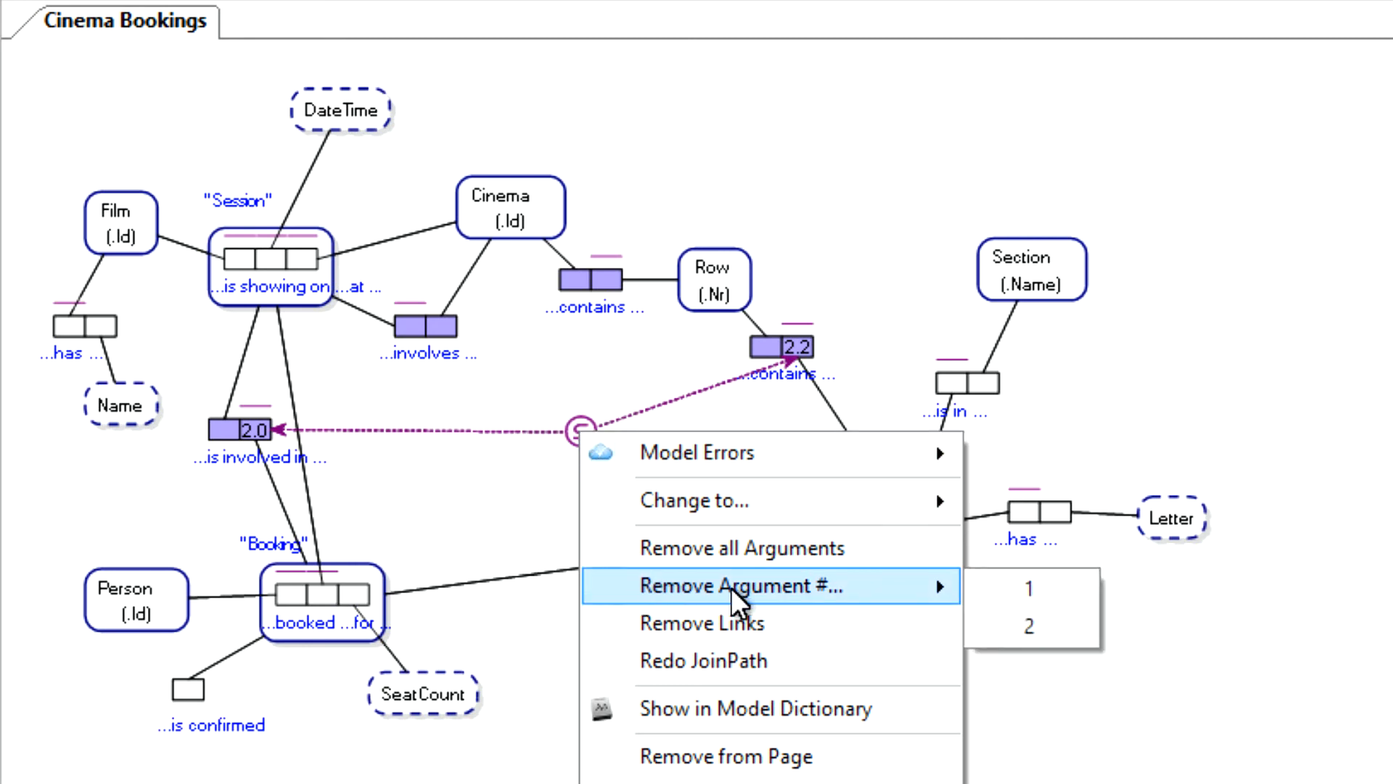
left_click(1029, 625)
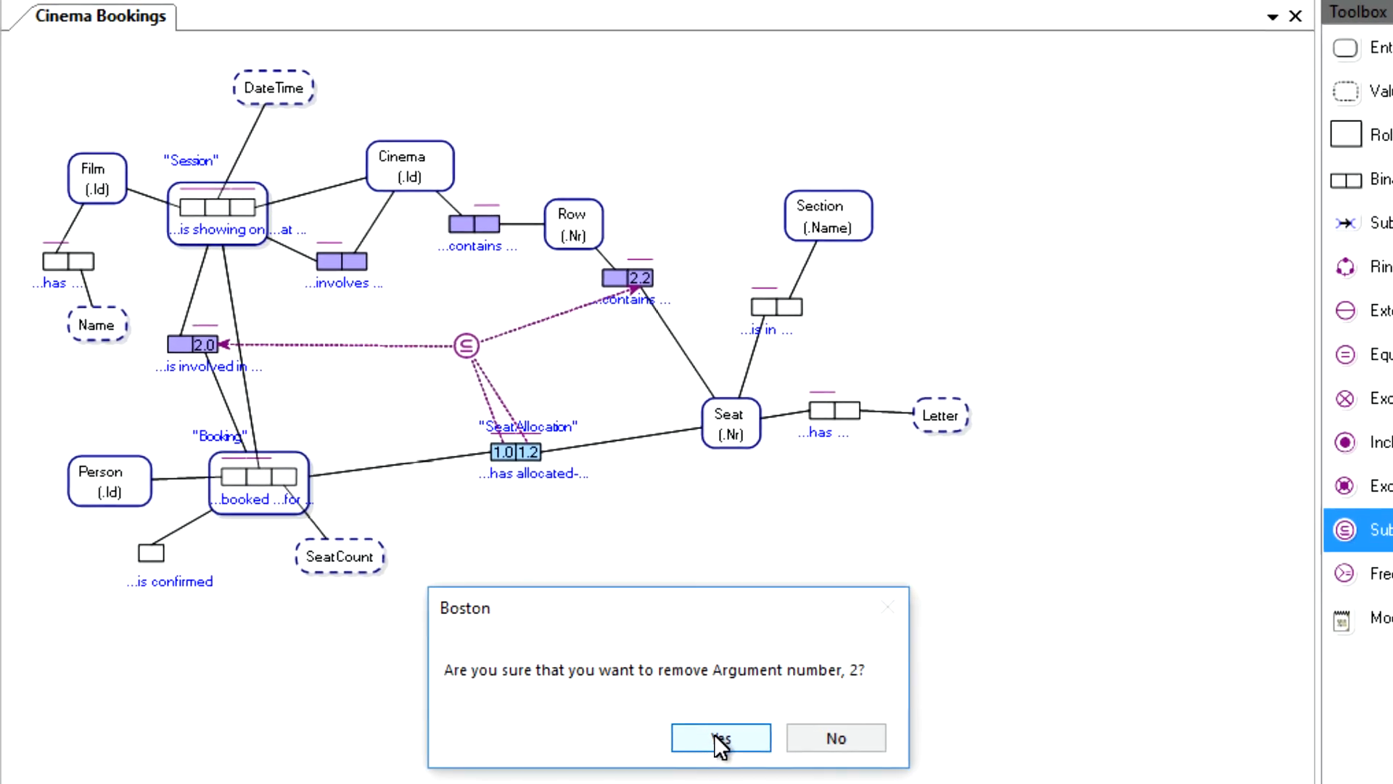
left_click(719, 737)
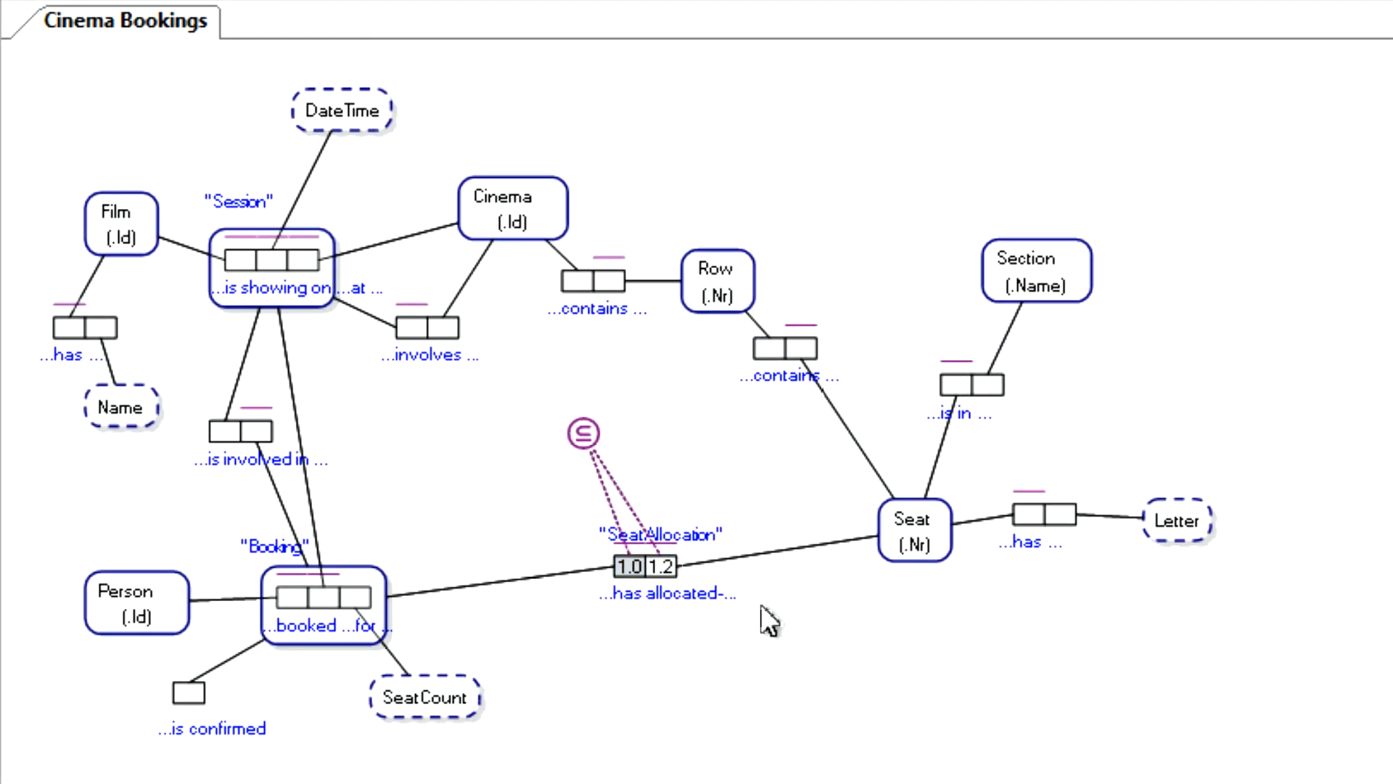
Recreate the second argument by explicitly picking every role along the join path: "is involved in", "involves", Cinema "contains" Row, and Row "contains" Seat
left_click(578, 432)
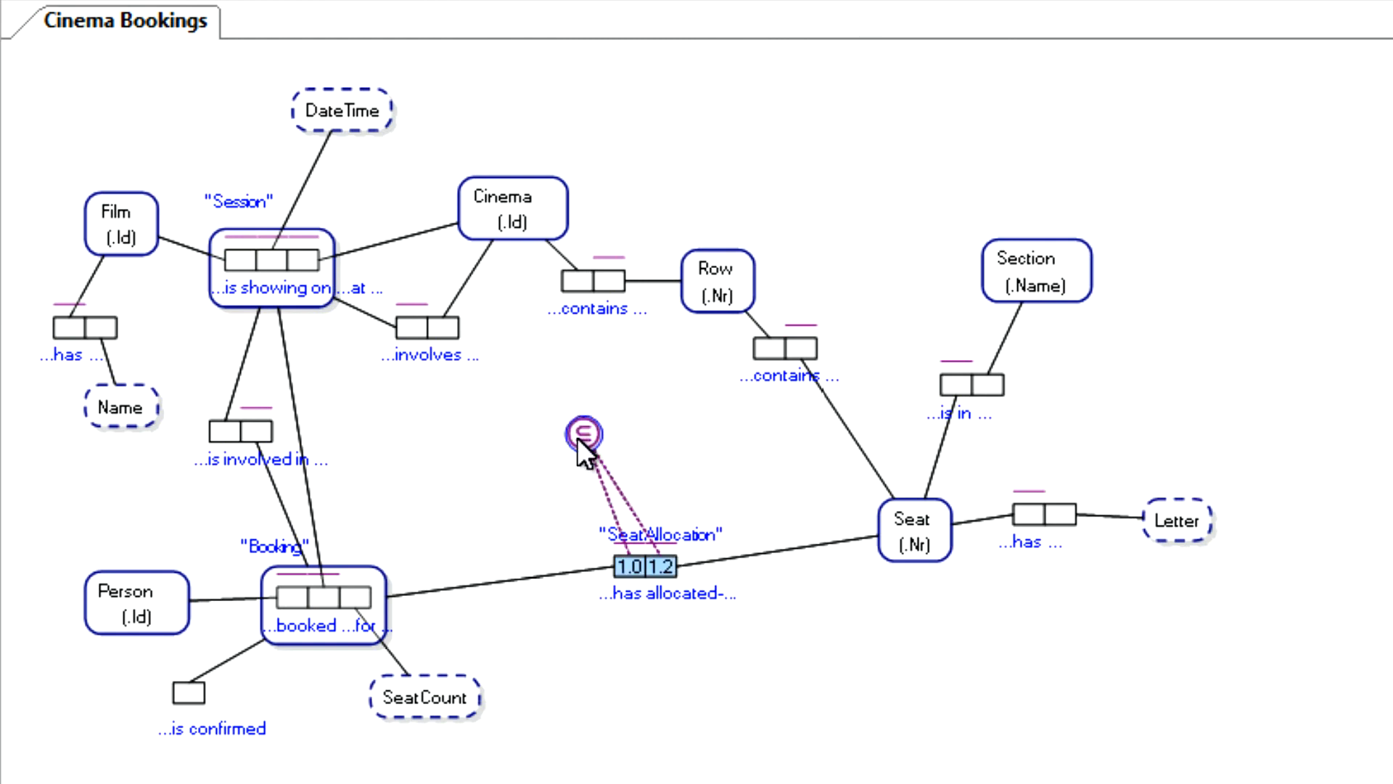
double_click(578, 434)
left_click(260, 430)
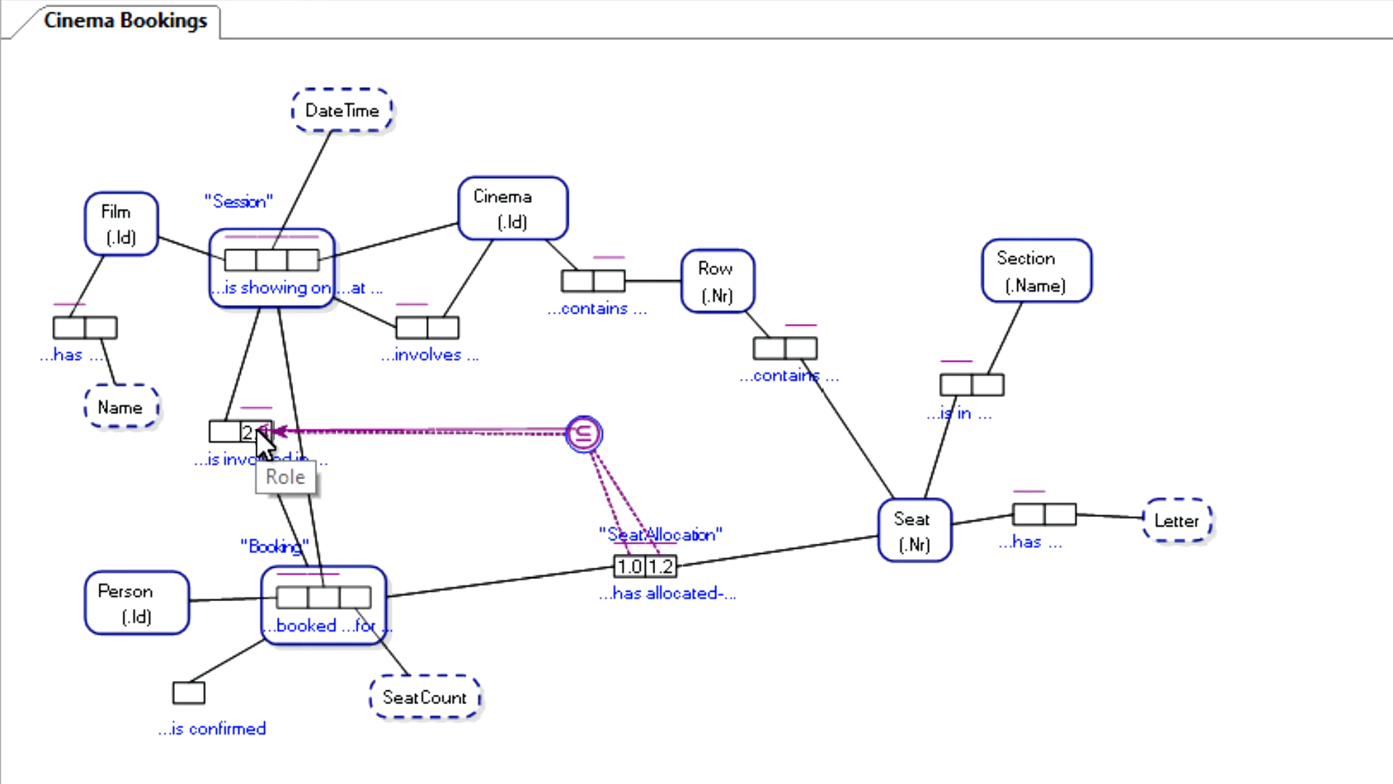
left_click(225, 431)
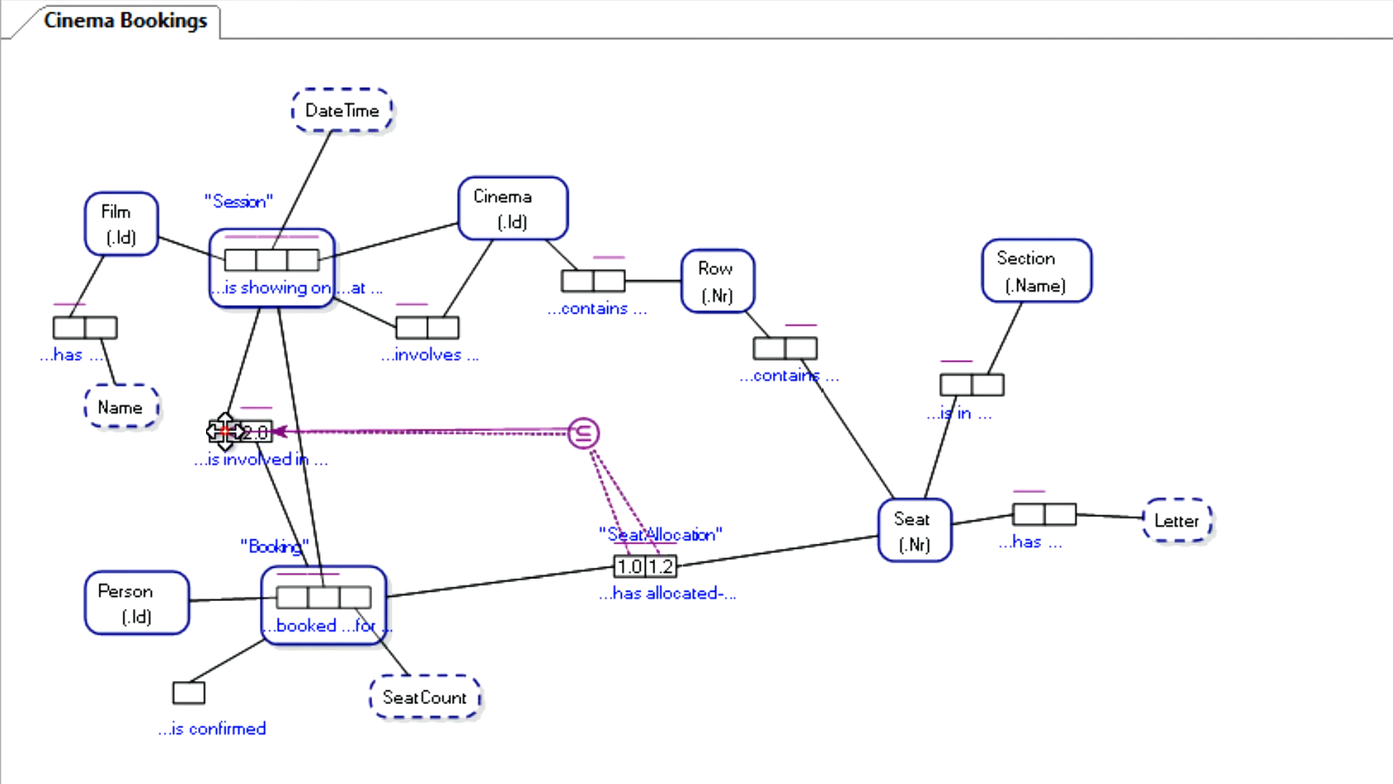
left_click(406, 325)
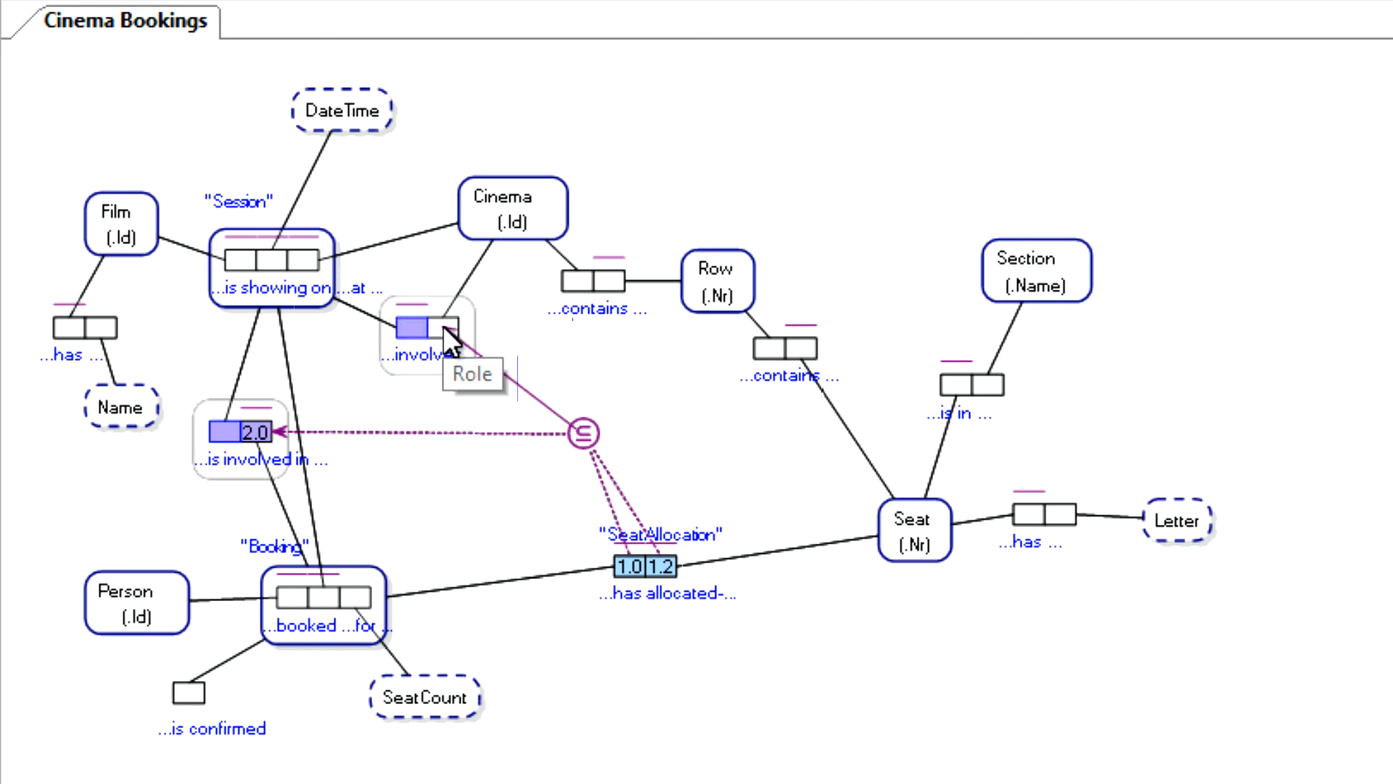
left_click(444, 326)
left_click(573, 279)
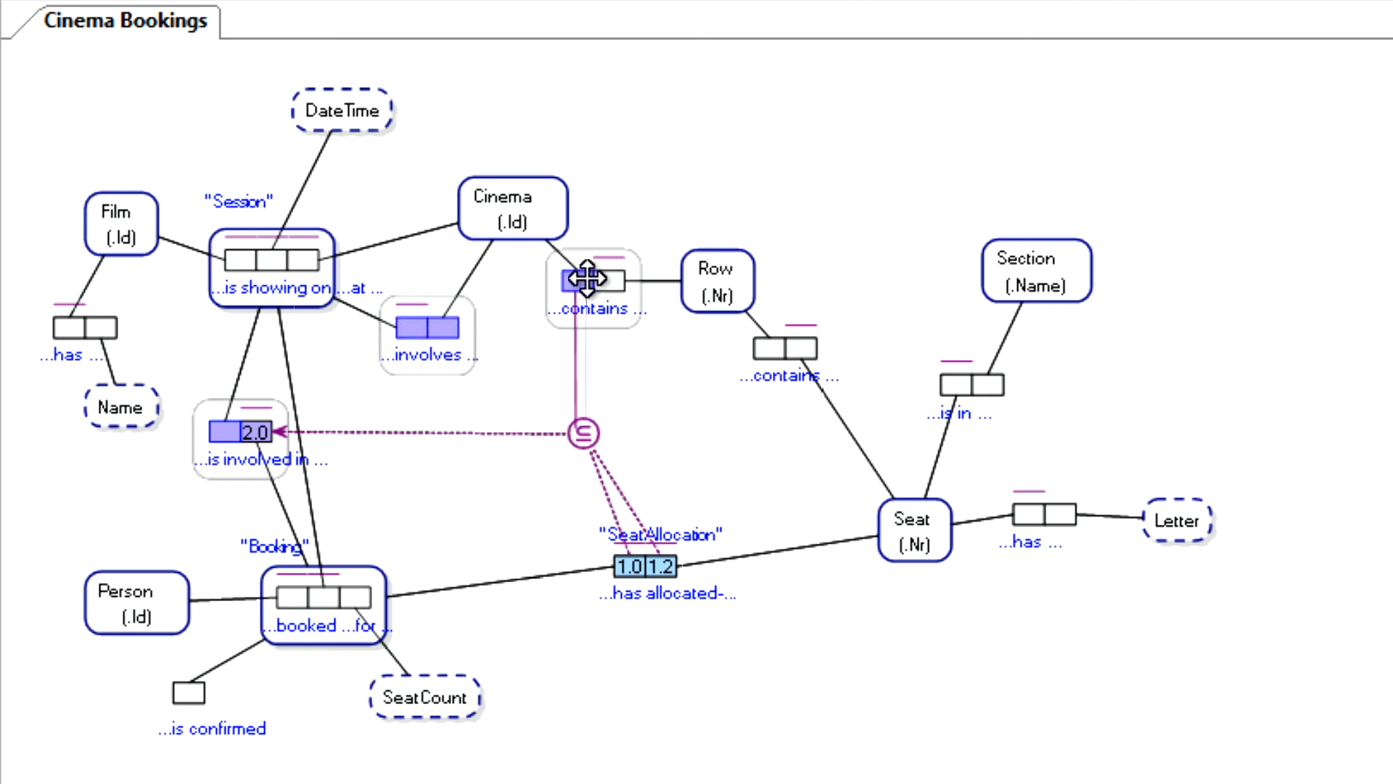
left_click(611, 279)
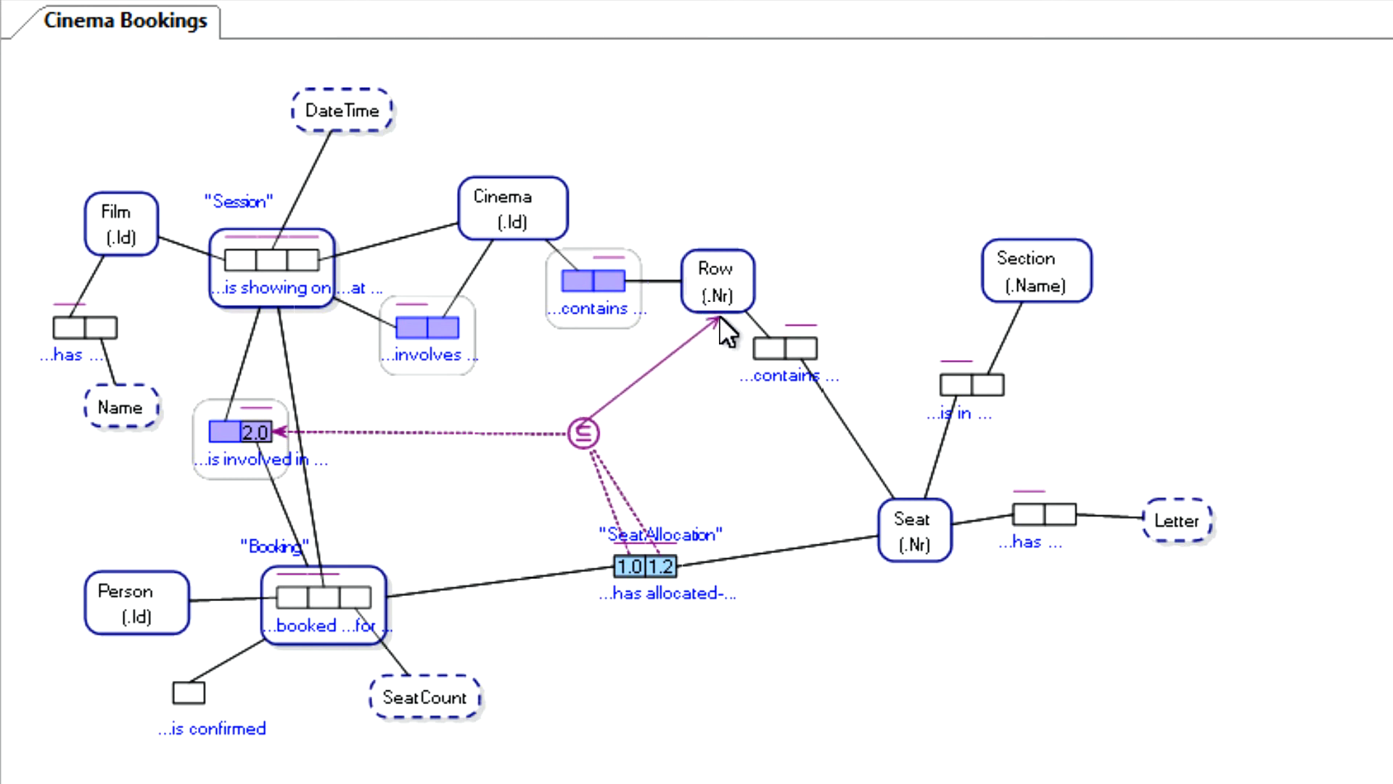
left_click(766, 347)
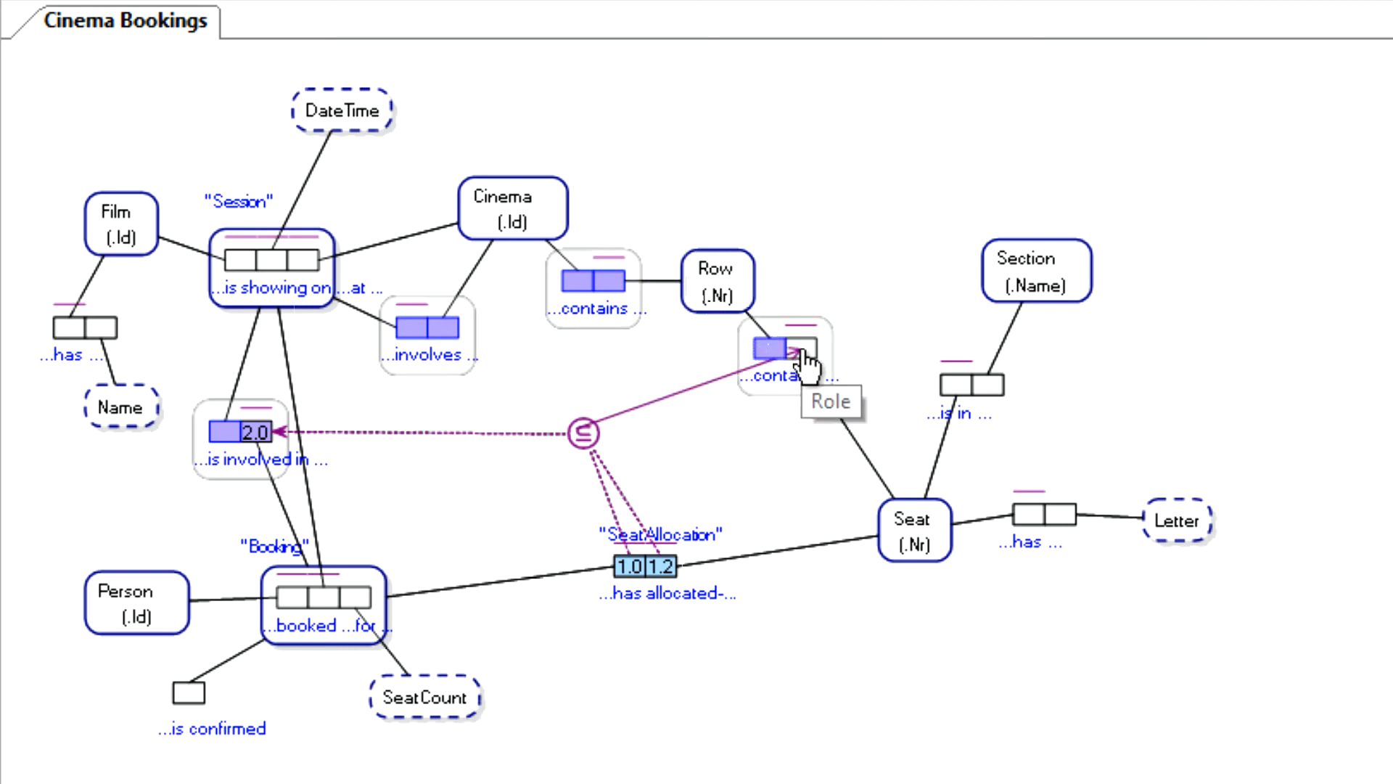
left_click(804, 350)
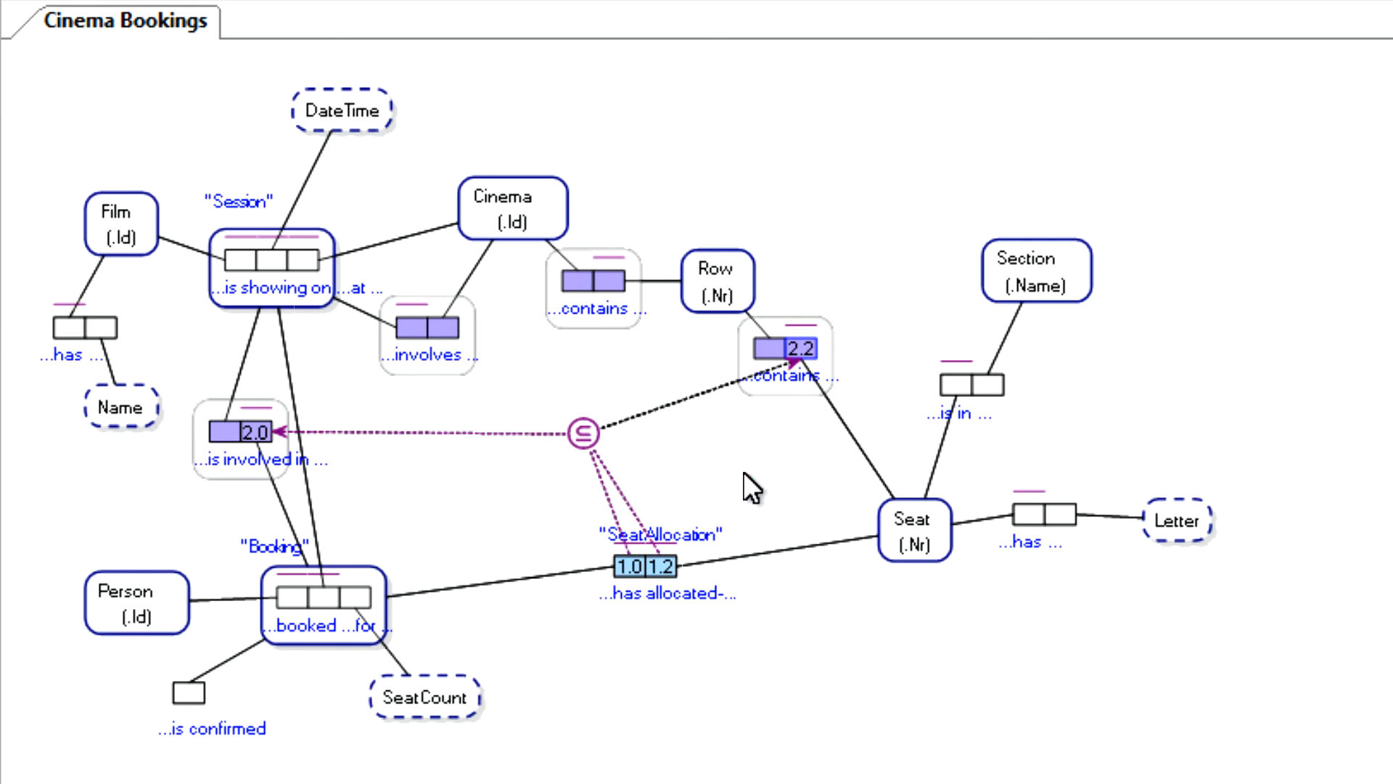
key("Return")
left_click(585, 433)
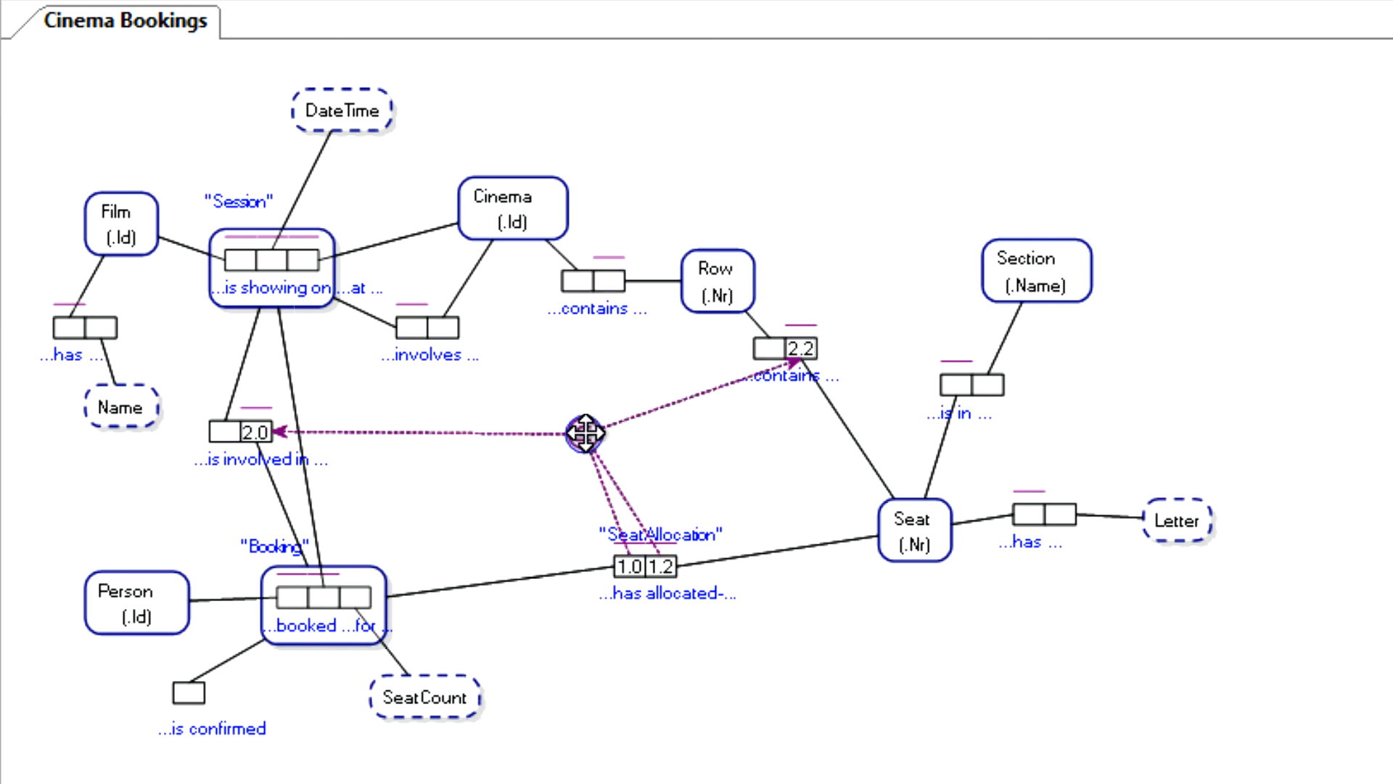